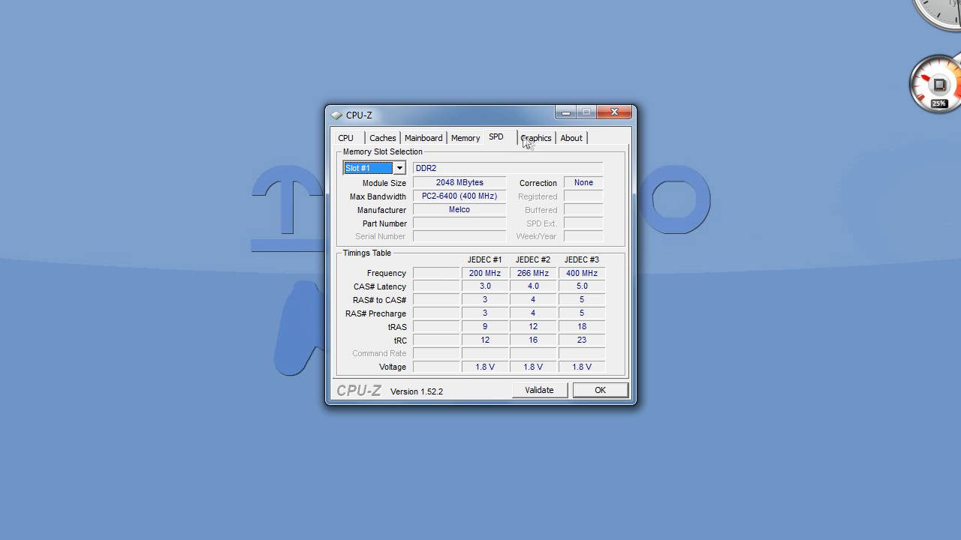
Review the computer's graphics, Windows version, processor and memory details in CPU-Z.
left_click(530, 141)
left_click(581, 141)
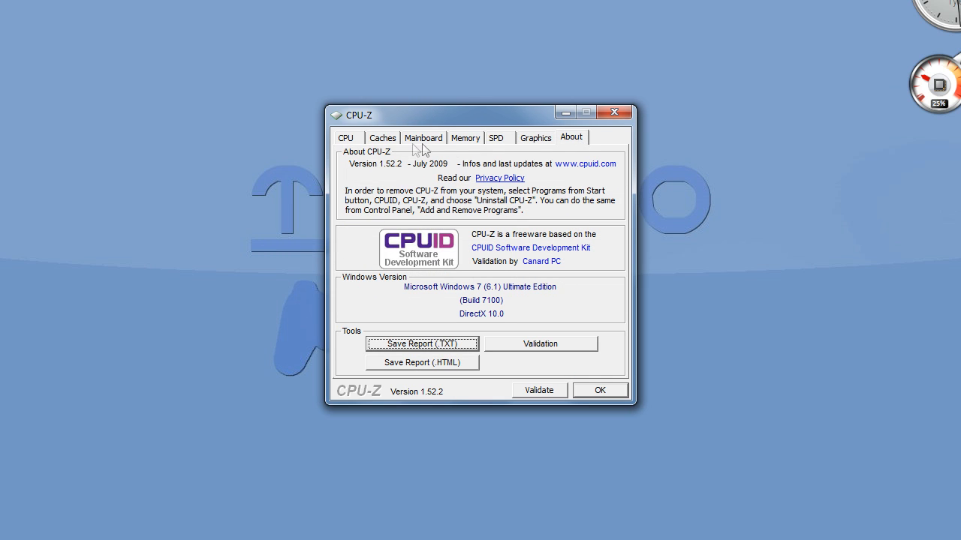
left_click(351, 143)
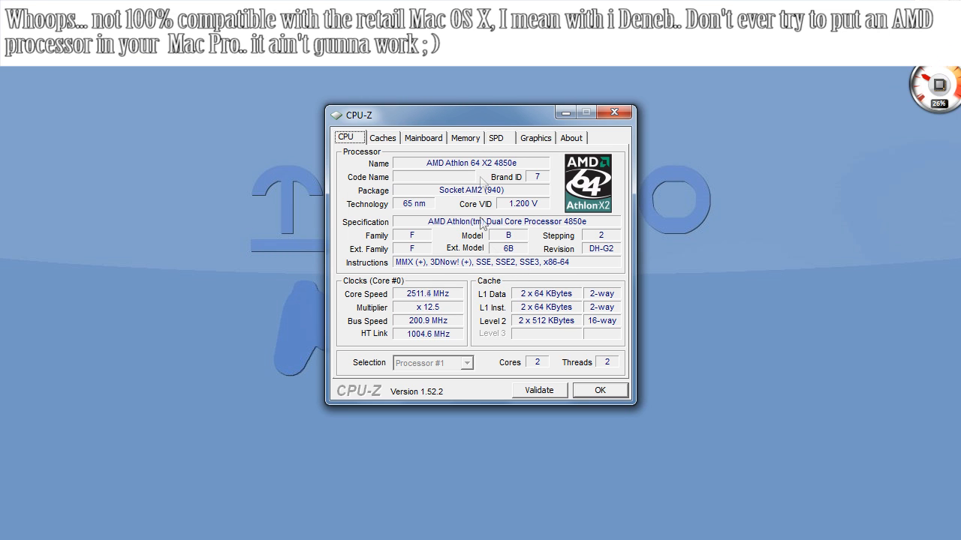
left_click(465, 139)
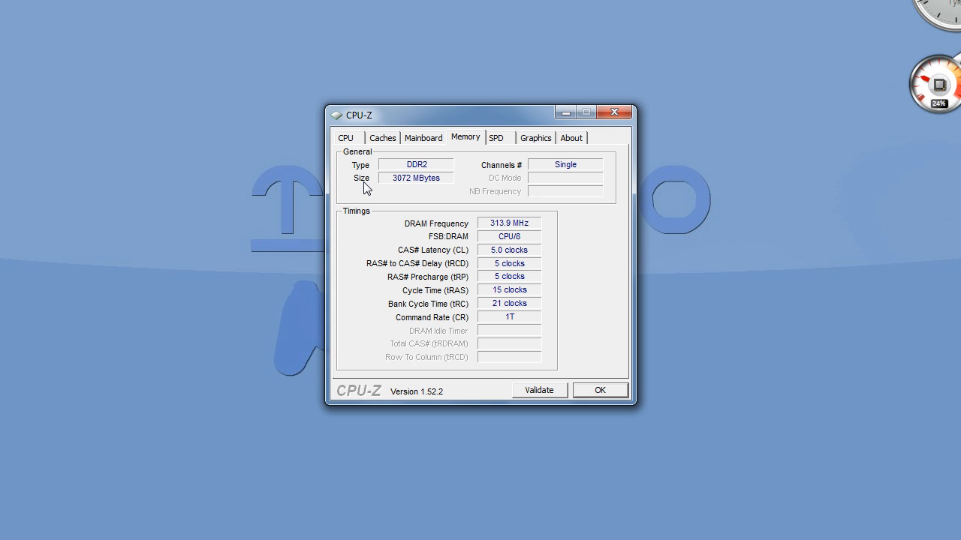
left_click(538, 138)
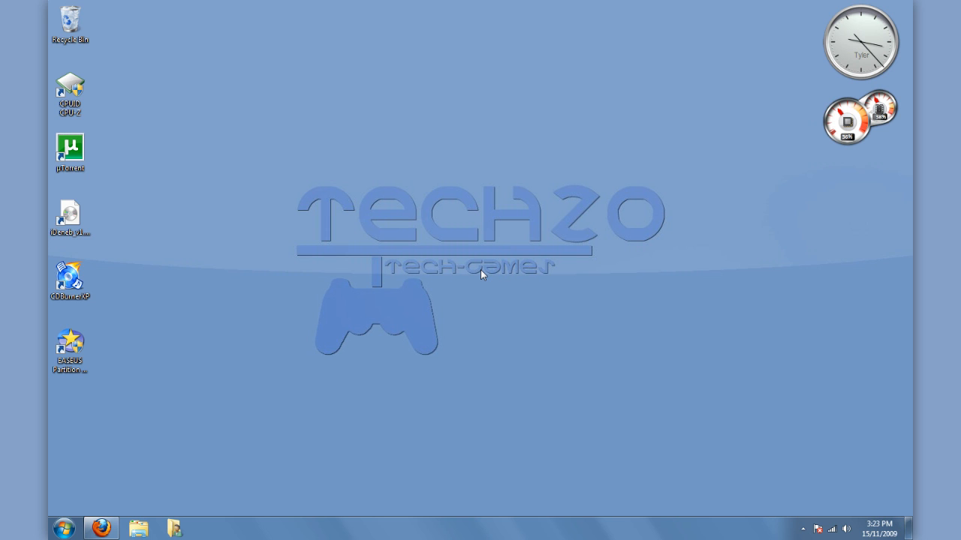
Switch to Firefox, open the iDeneb v1.3 (Mac OS X Leopard 10.5.5) torrent with µTorrent and add it as a download.
left_click(103, 528)
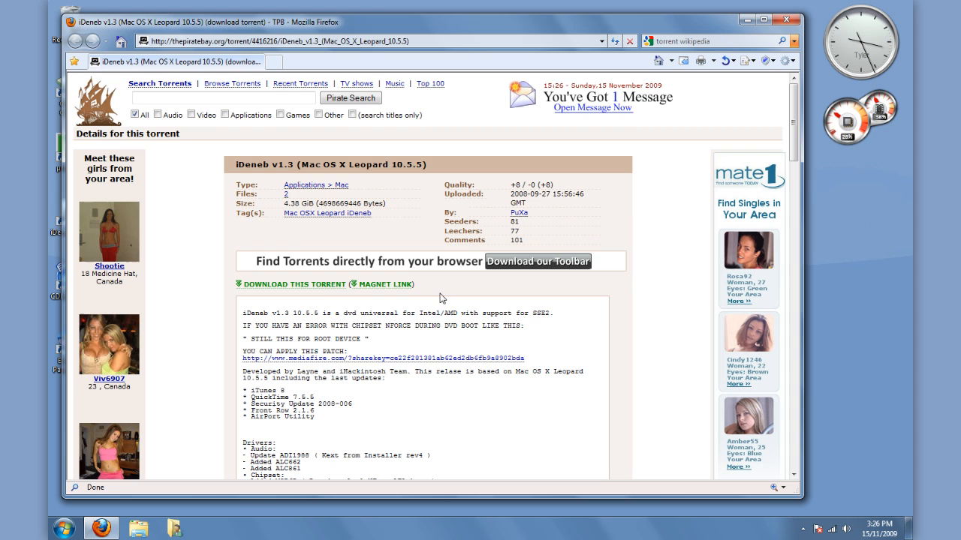
left_click(311, 287)
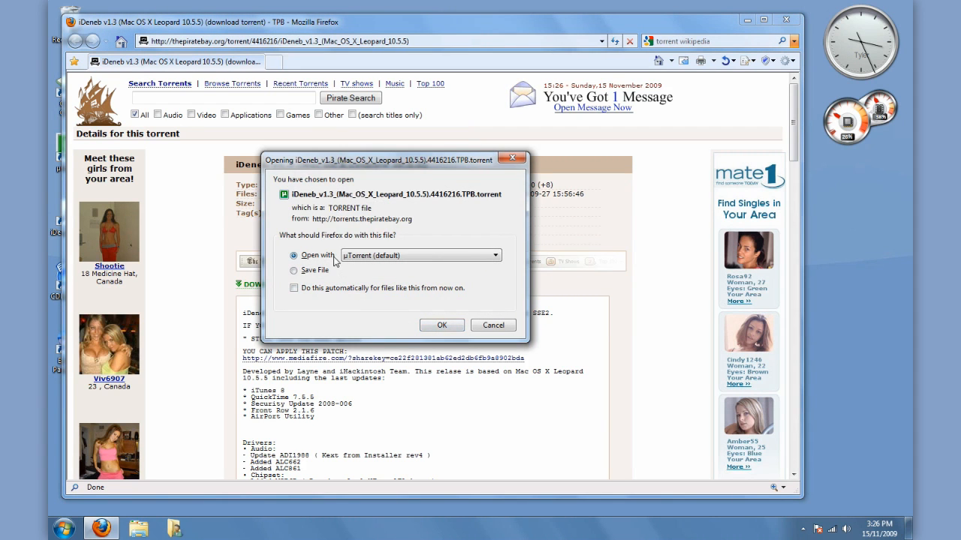
left_click(447, 327)
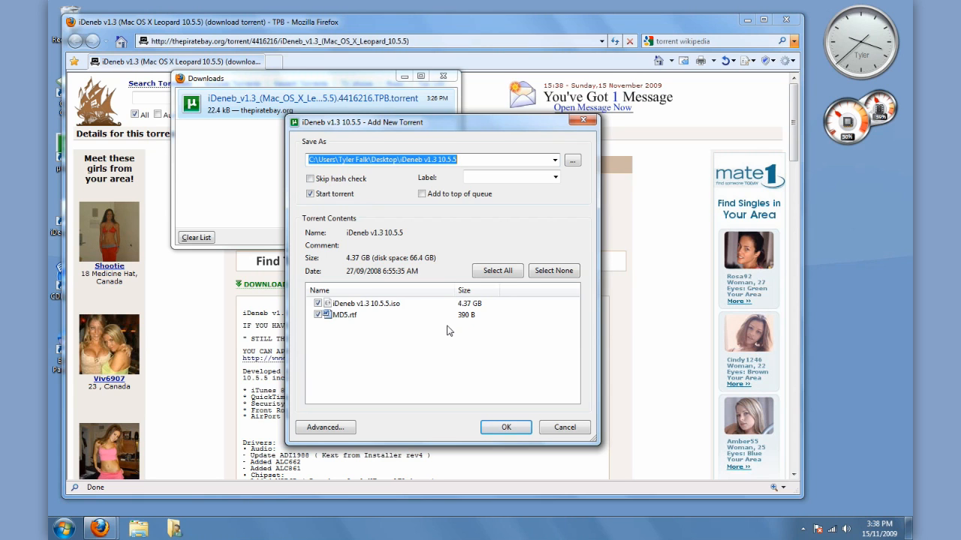
left_click(506, 428)
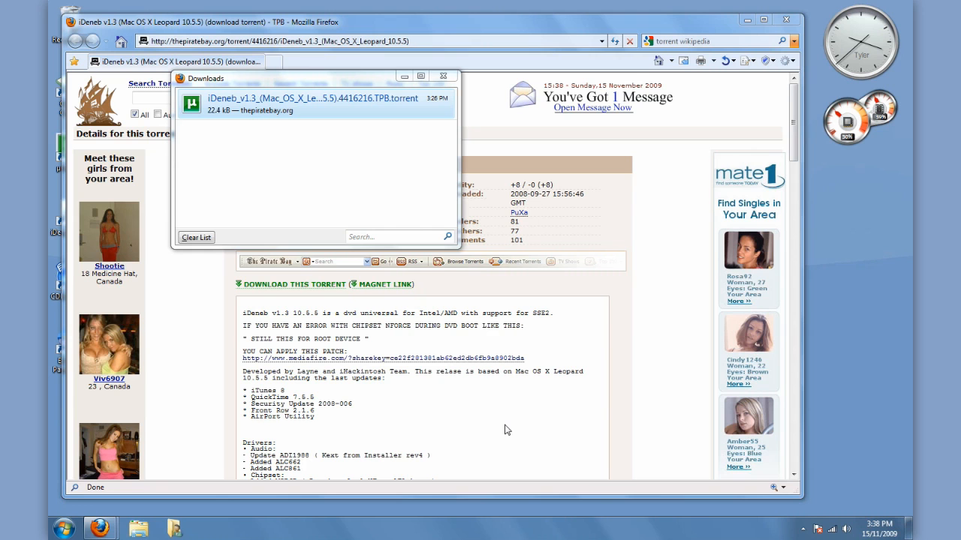
Bring up µTorrent and check the general details of the iDeneb v1.3 10.5.5 download.
left_click(802, 529)
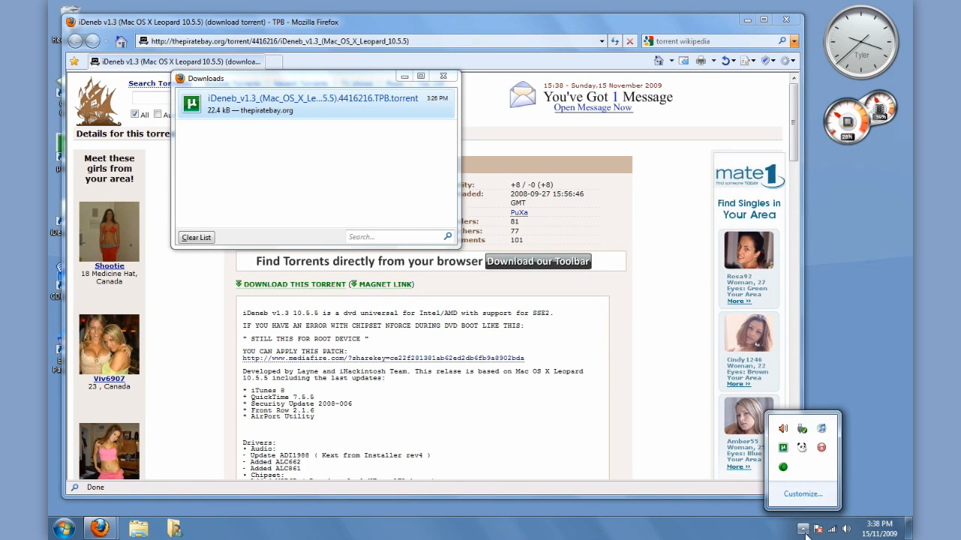
left_click(782, 448)
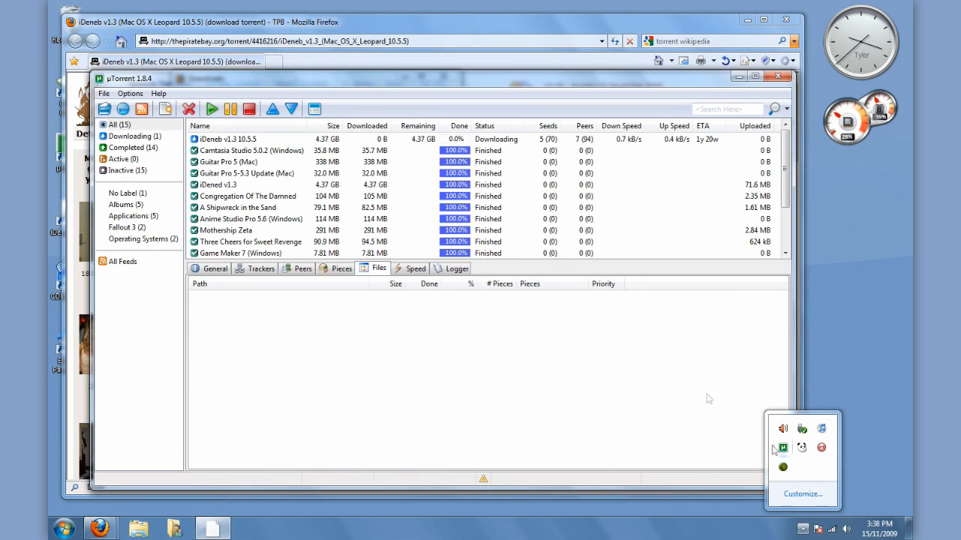
left_click(496, 141)
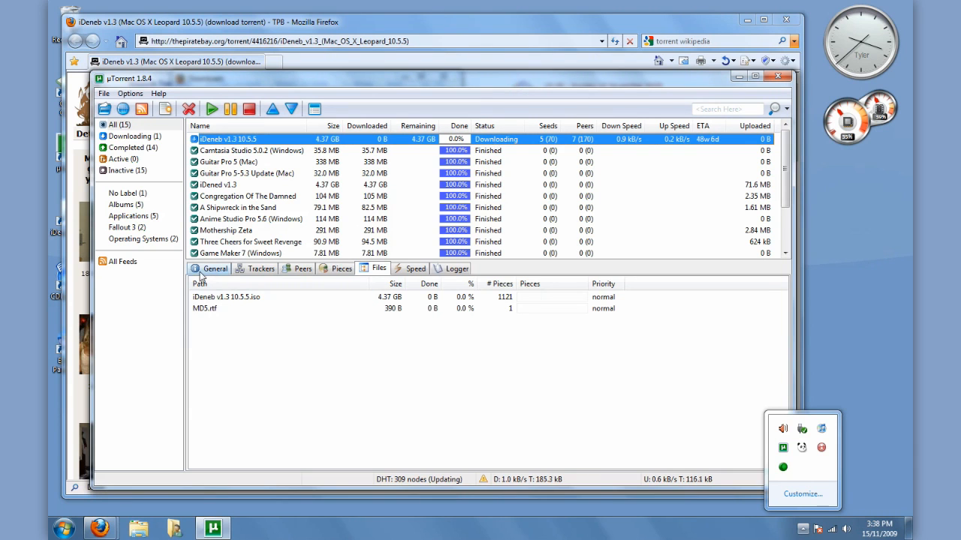
left_click(200, 271)
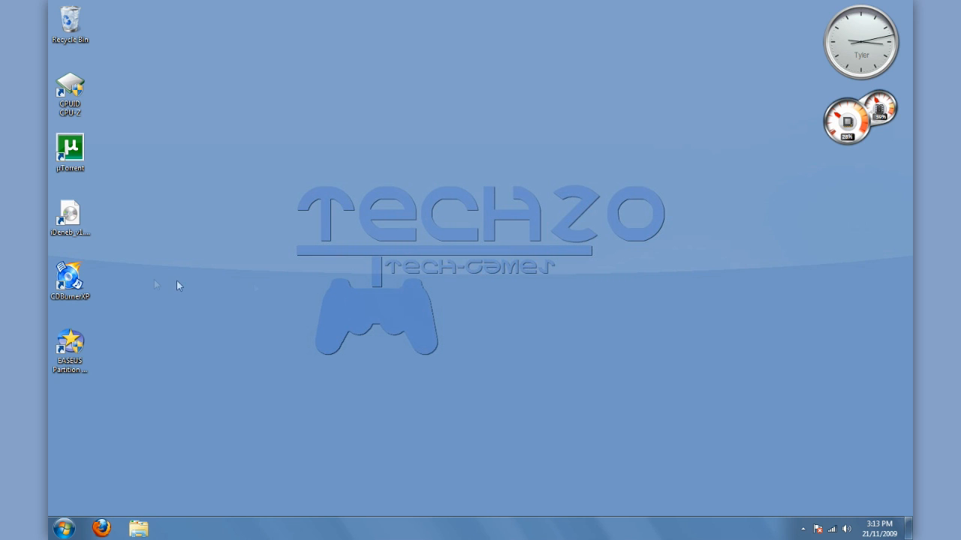
Start CDBurnerXP and choose to burn an ISO image.
double_click(77, 282)
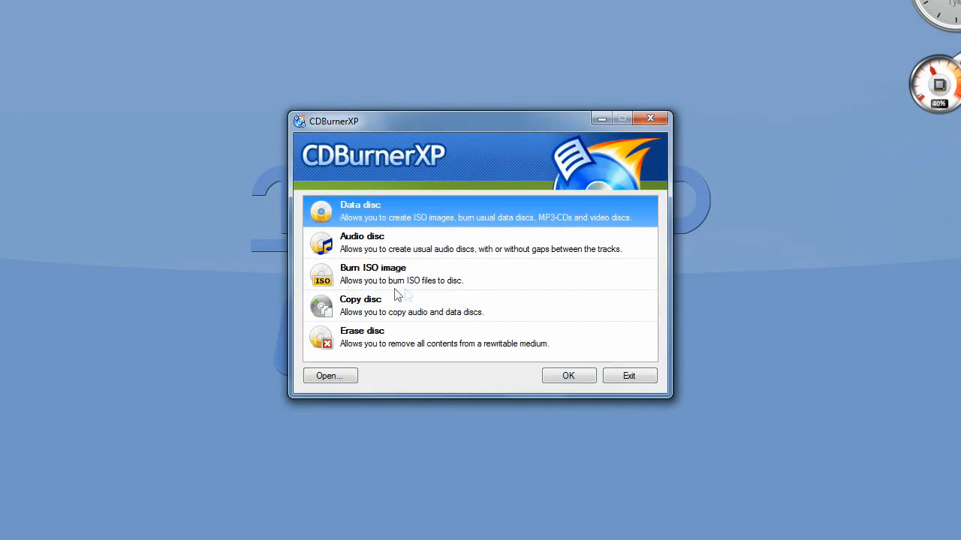
left_click(438, 278)
left_click(587, 376)
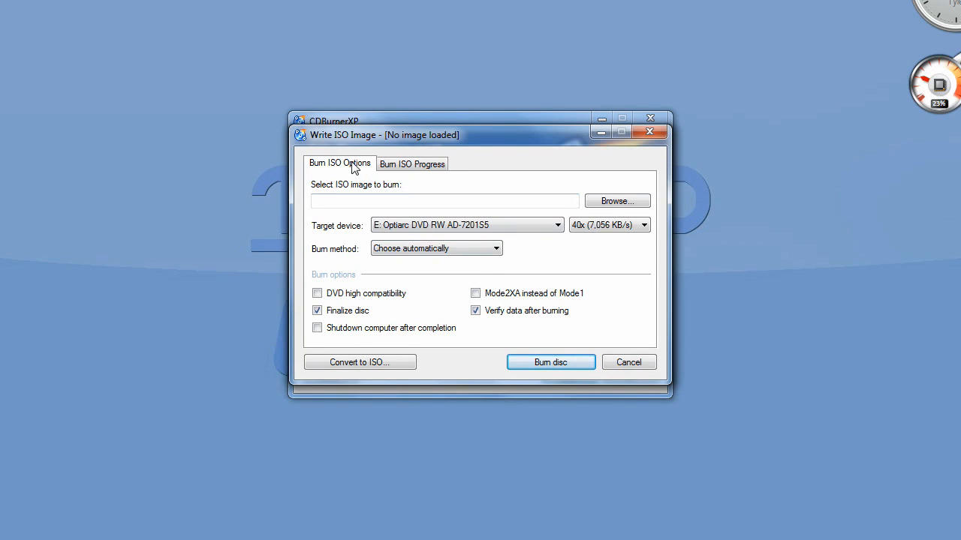
Load iDeneb_v1.3_10.5.5.iso as the image and burn it to disc on the E: Optiarc DVD RW drive.
left_click(614, 203)
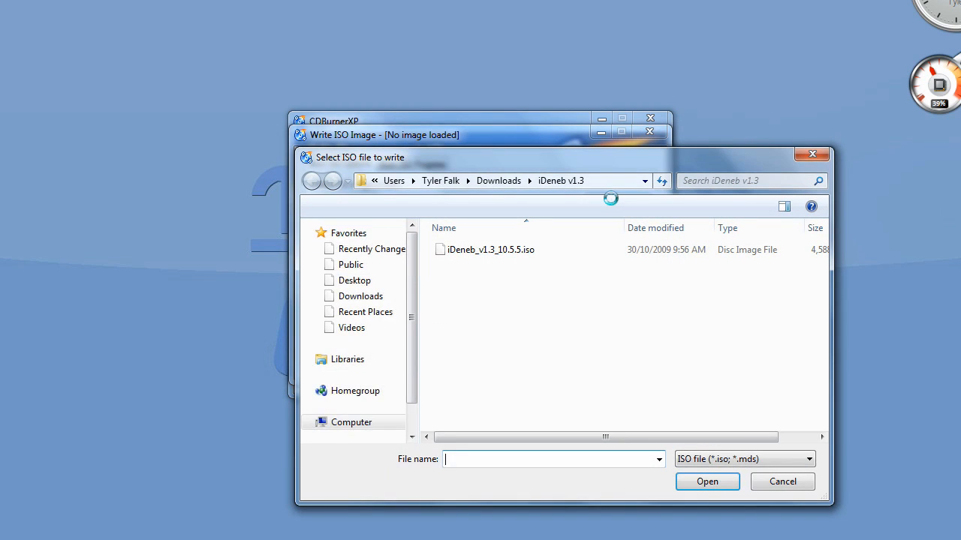
scroll(360, 323, "up", 5)
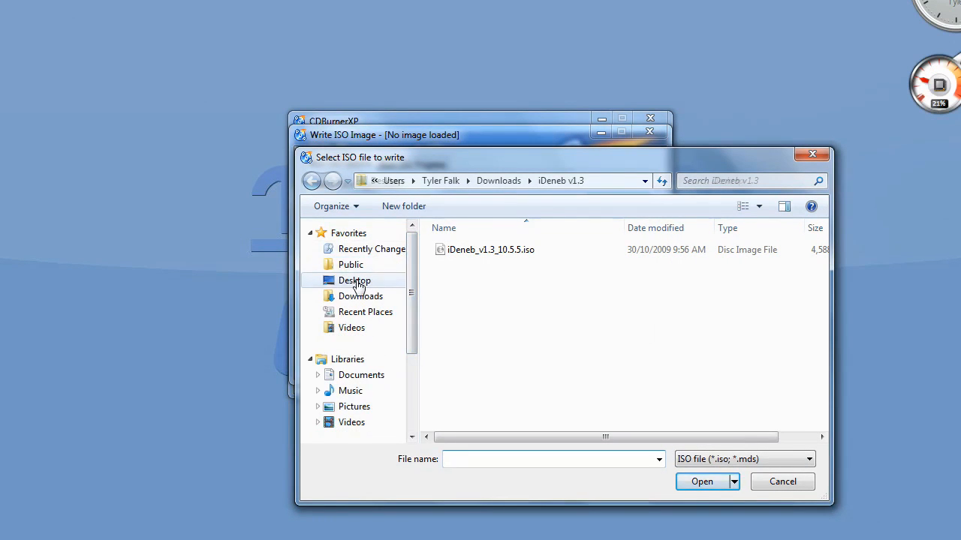
left_click(352, 279)
double_click(649, 325)
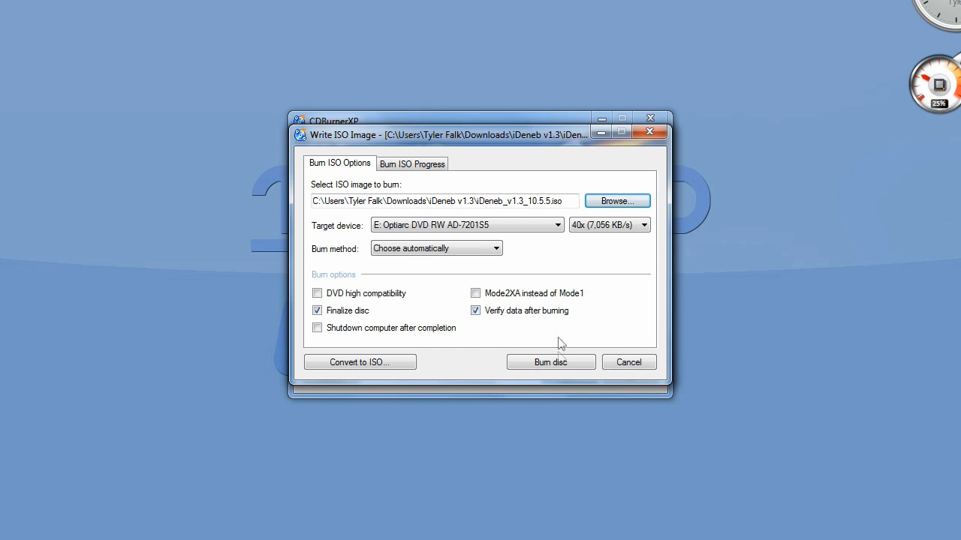
left_click(557, 365)
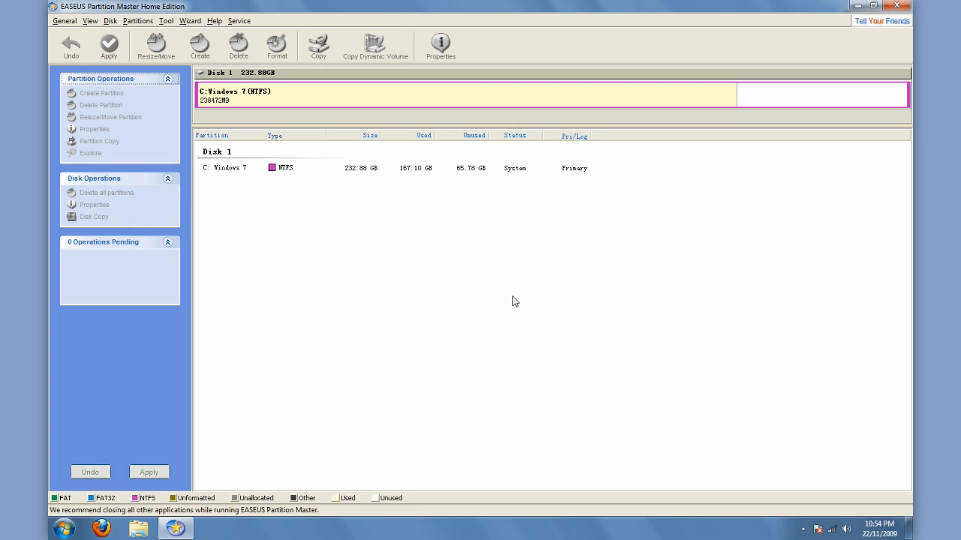
Shrink the C: Windows 7 partition on Disk 1 from its end to about 223041 MB.
left_click(232, 153)
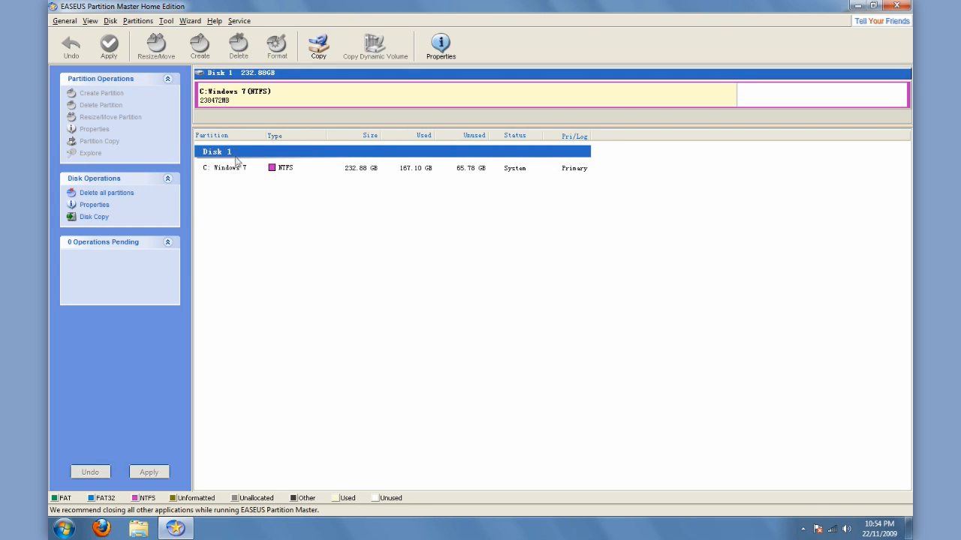
left_click(237, 169)
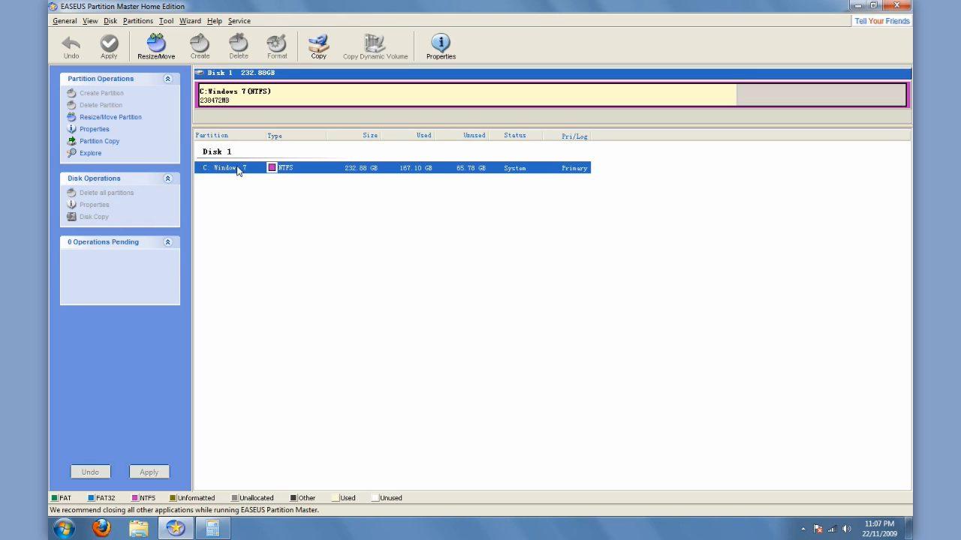
right_click(237, 170)
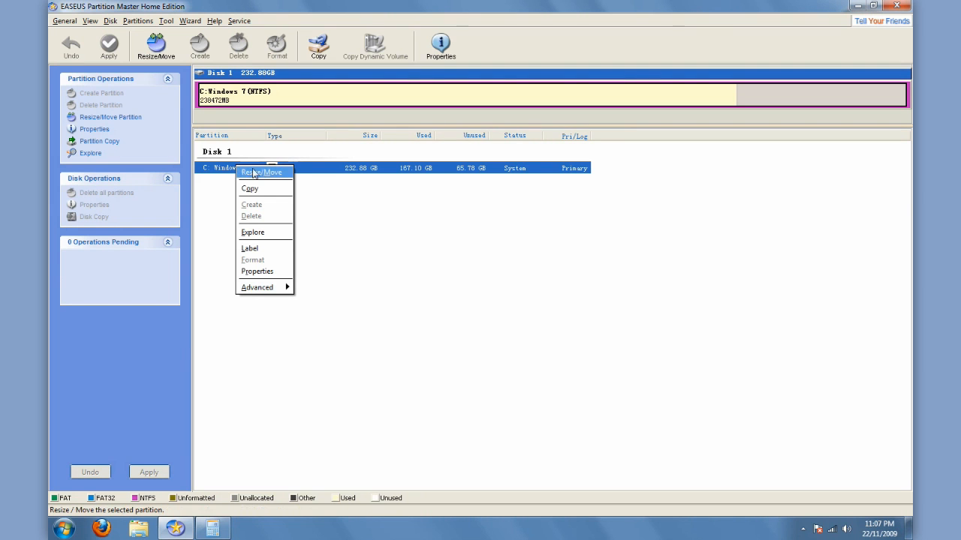
left_click(261, 173)
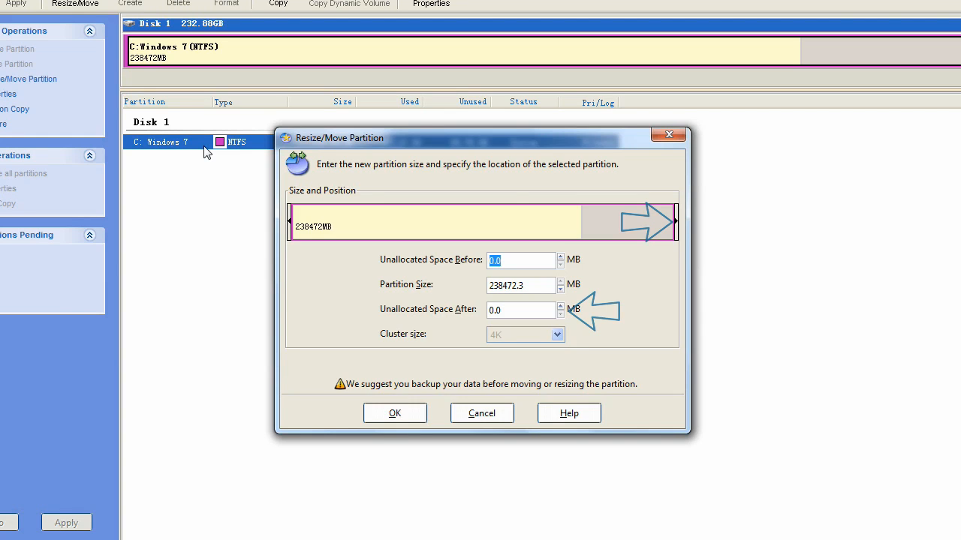
left_click_drag(675, 214, 650, 217)
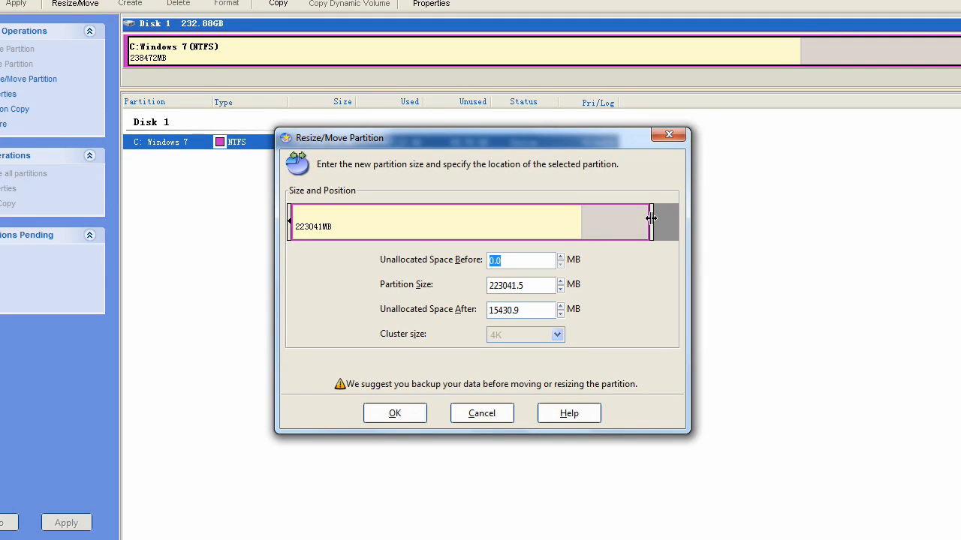
Set the unallocated space after the C: partition to 15360 MB and accept the resize.
left_click(538, 311)
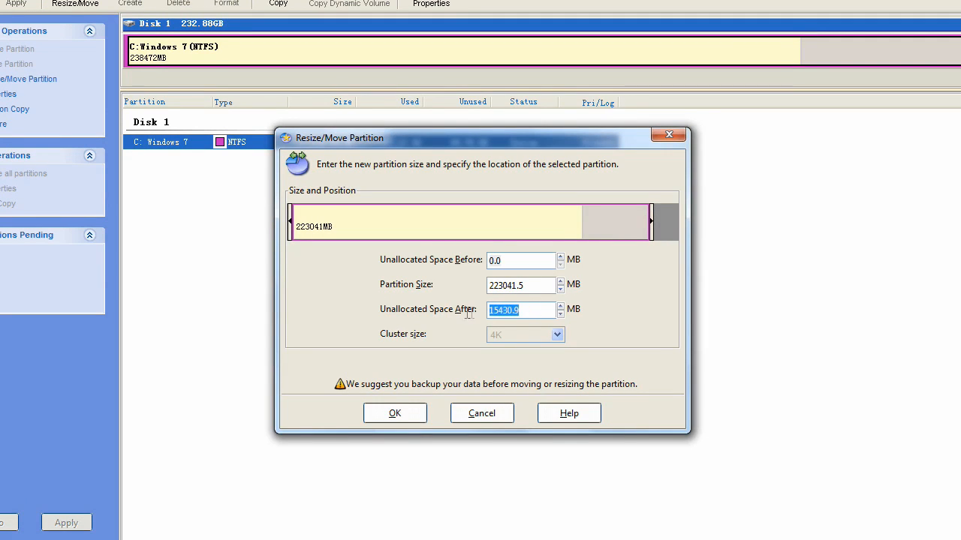
type("15")
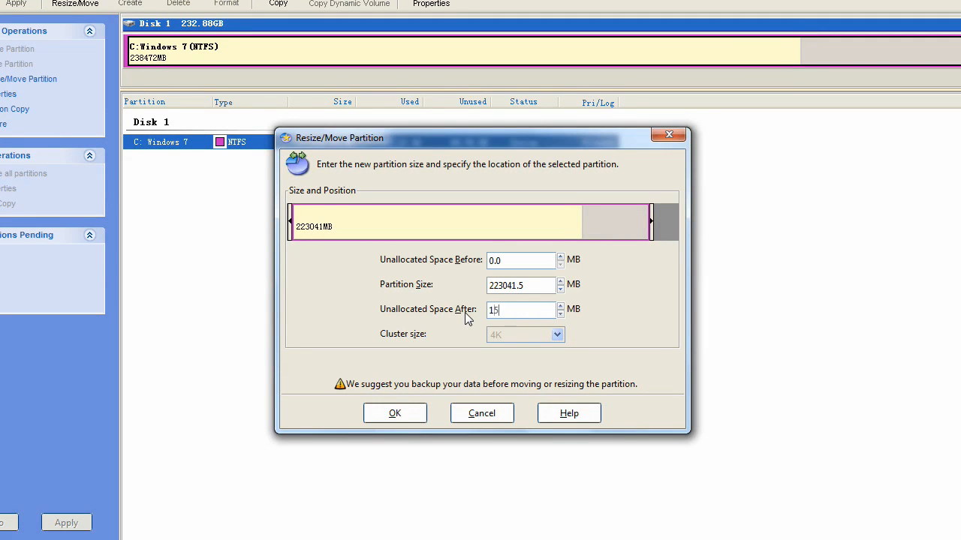
type("360")
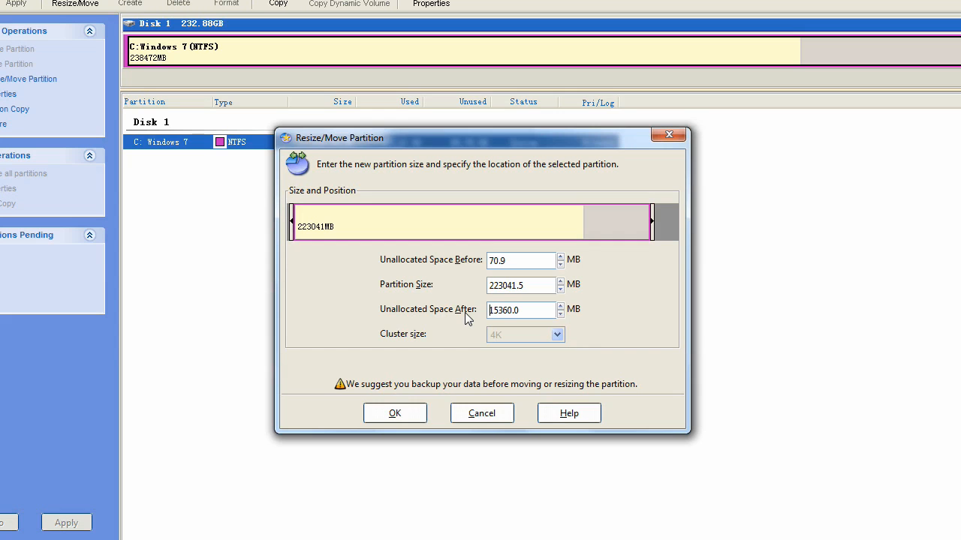
left_click(396, 413)
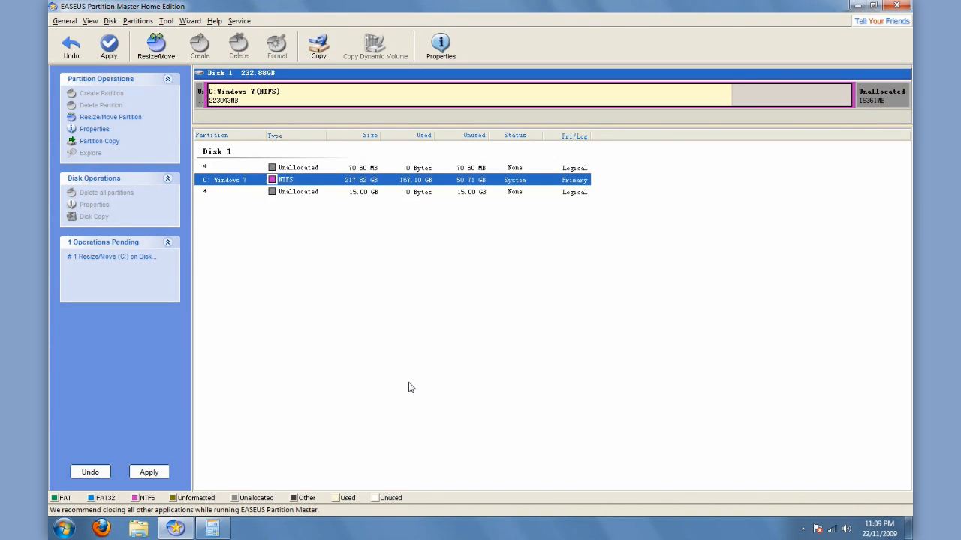
Create a primary, unformatted partition filling the 15 GB unallocated space after the C: partition.
key("Down")
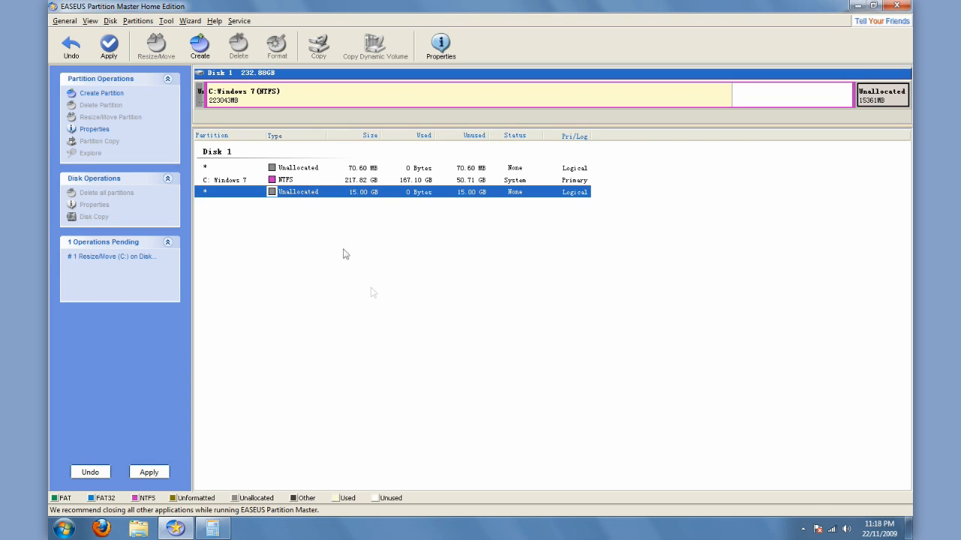
right_click(301, 196)
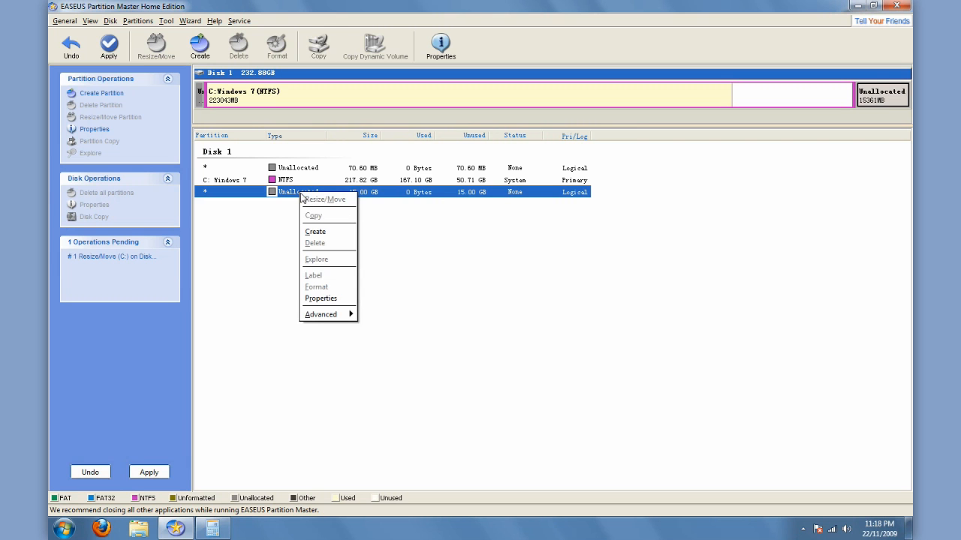
left_click(336, 237)
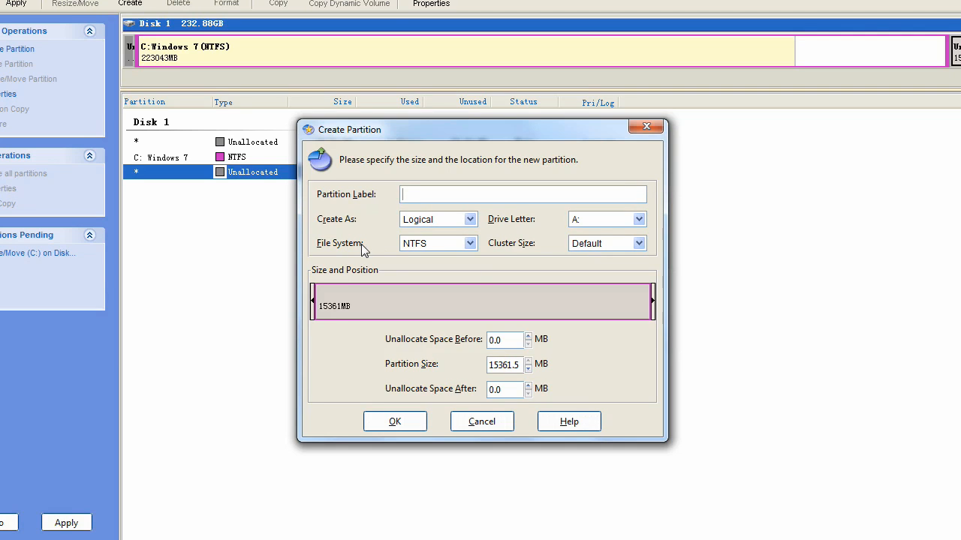
left_click(461, 248)
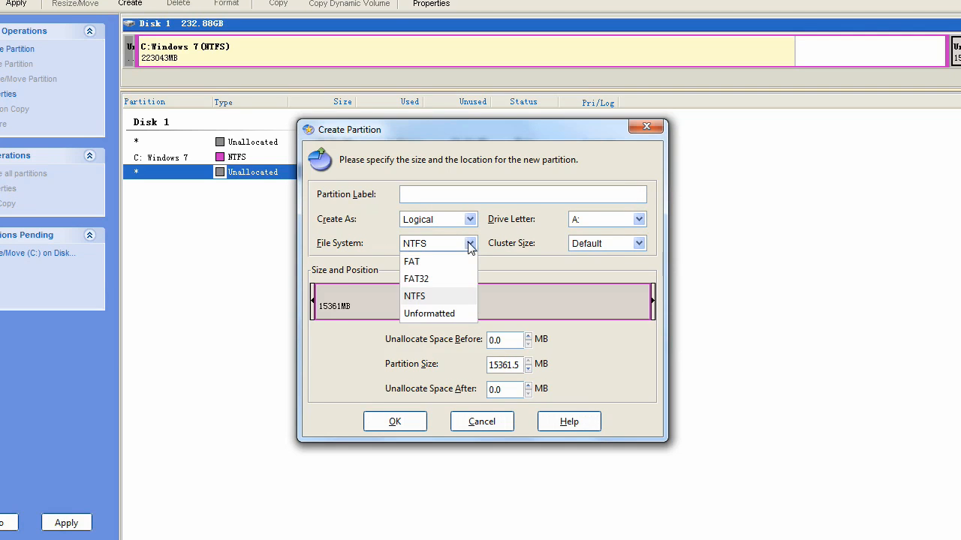
left_click(453, 318)
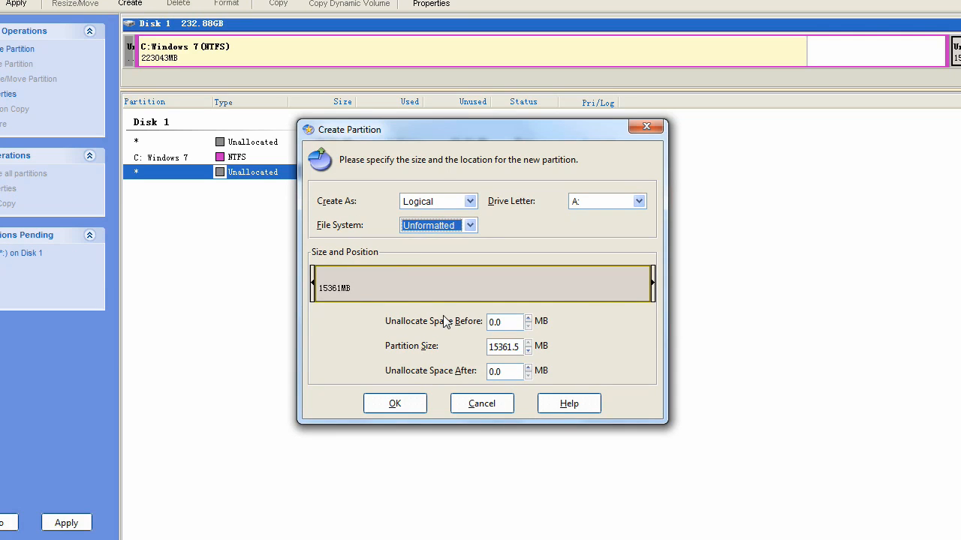
left_click(449, 202)
left_click(444, 222)
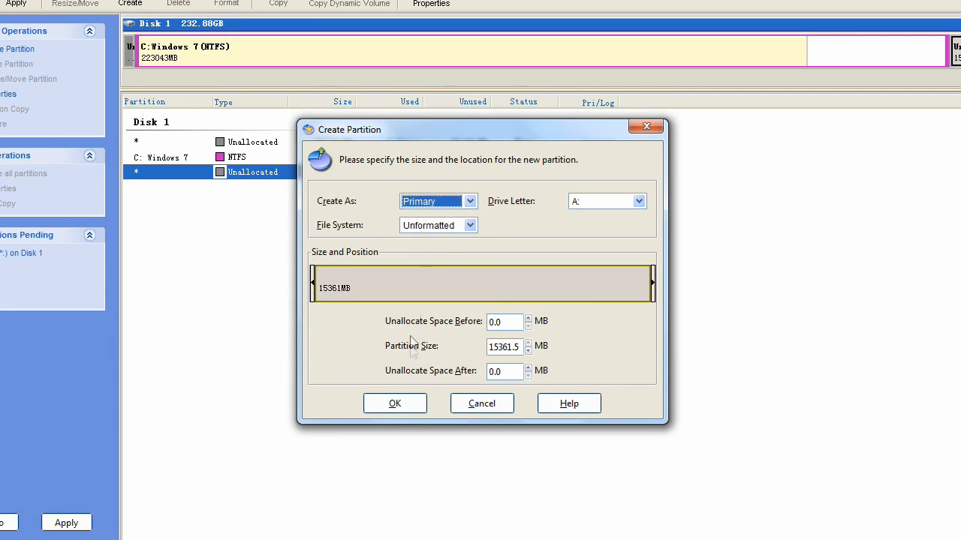
left_click(397, 406)
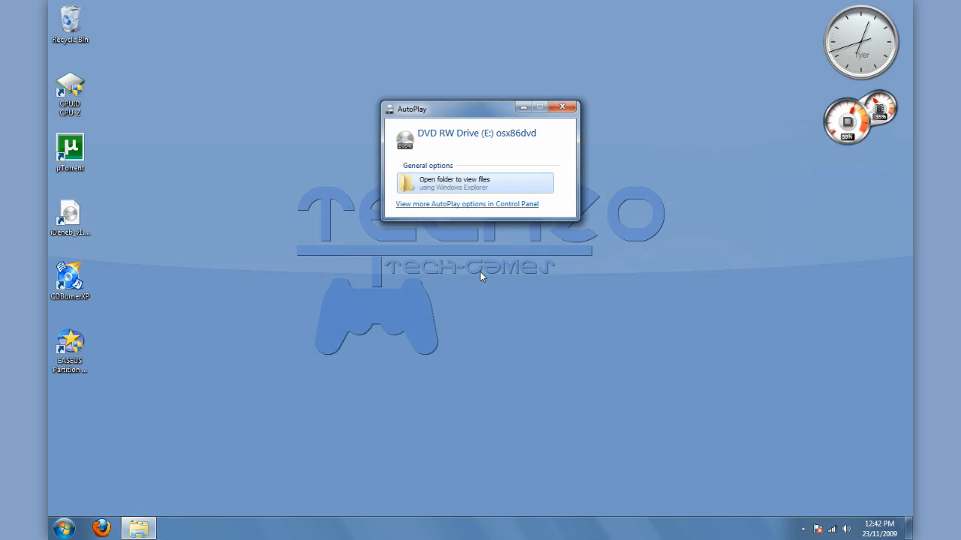
Dismiss the AutoPlay window for the osx86dvd disc and bring up Windows' shutdown options.
left_click(562, 107)
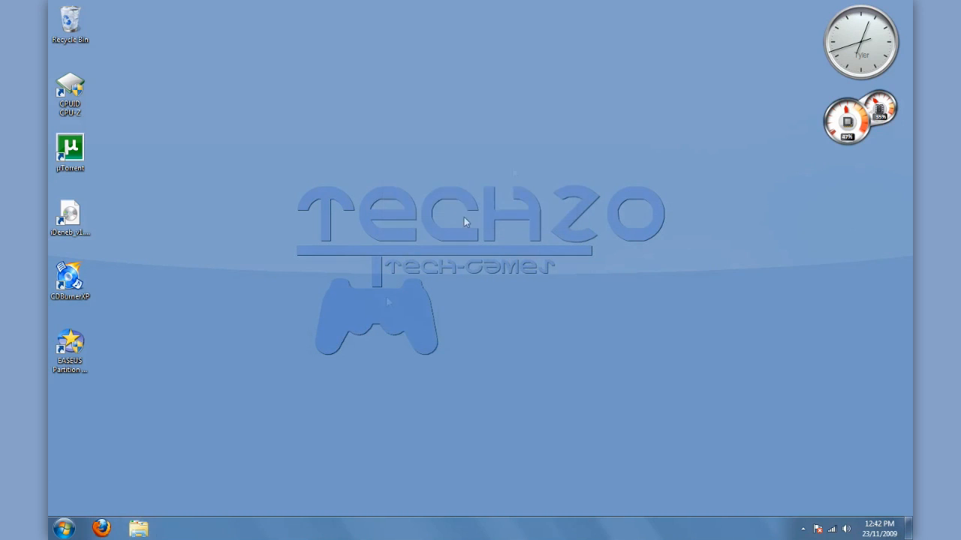
left_click(63, 529)
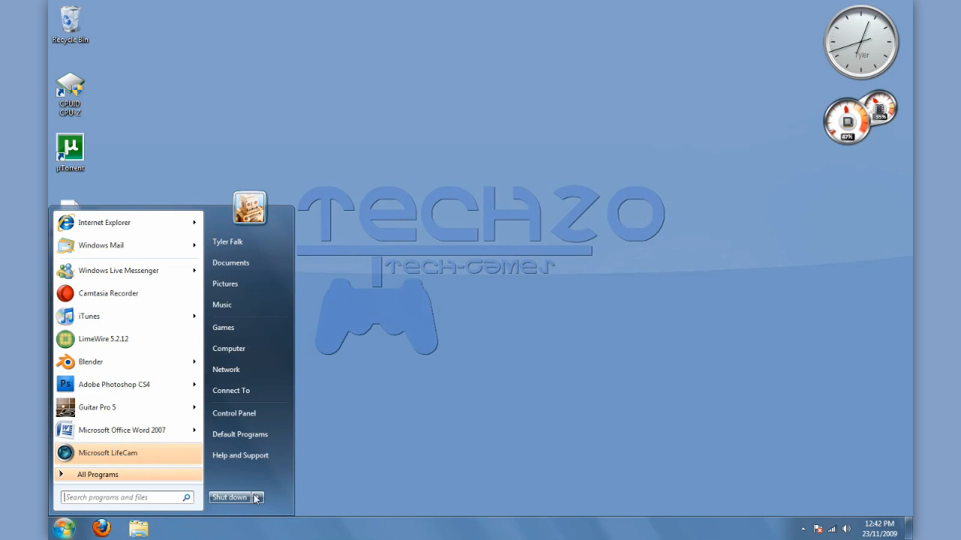
mouse_move(259, 497)
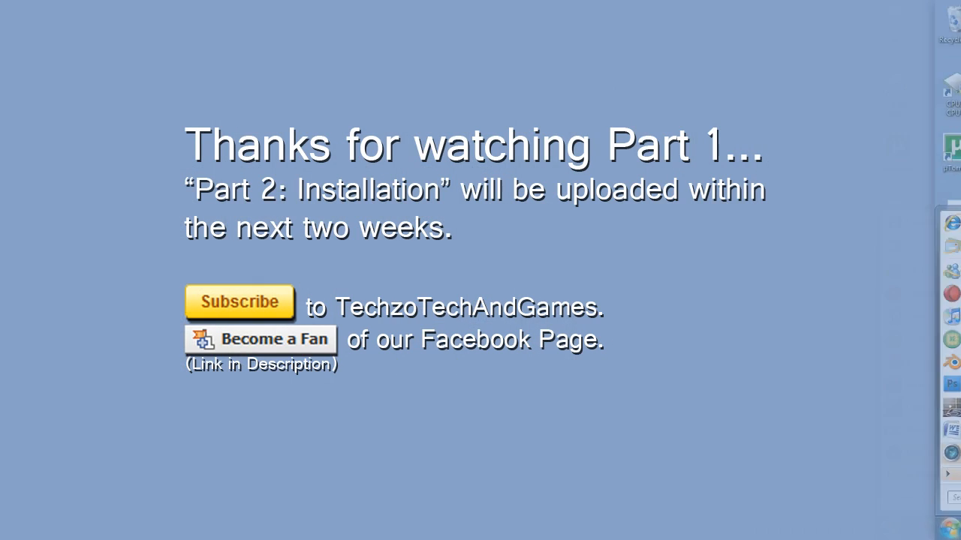